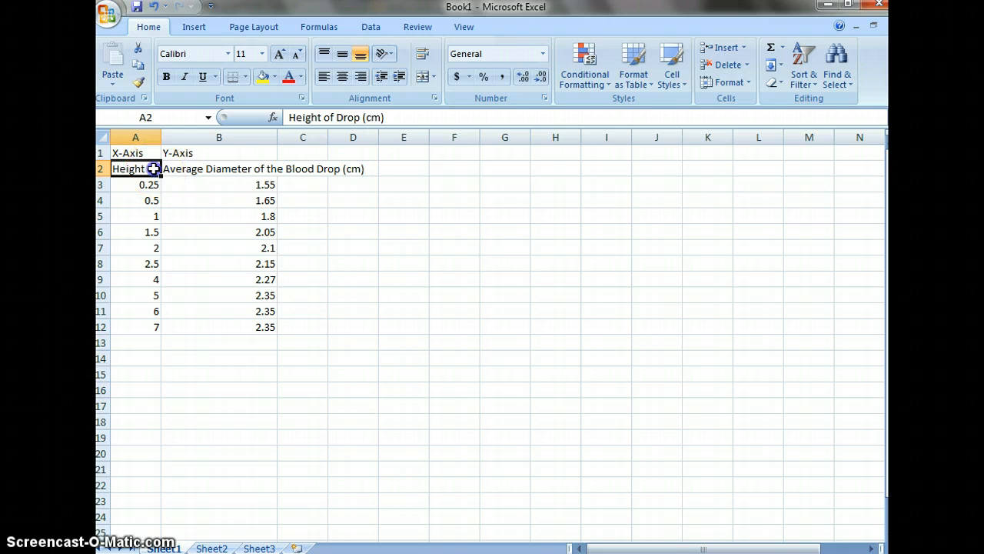
# Step: Wrap the header text in A2:B2 and resize columns A and B and row 2 to fit the wrapped headers
pyautogui.moveTo(153, 169); pyautogui.dragTo(168, 170)
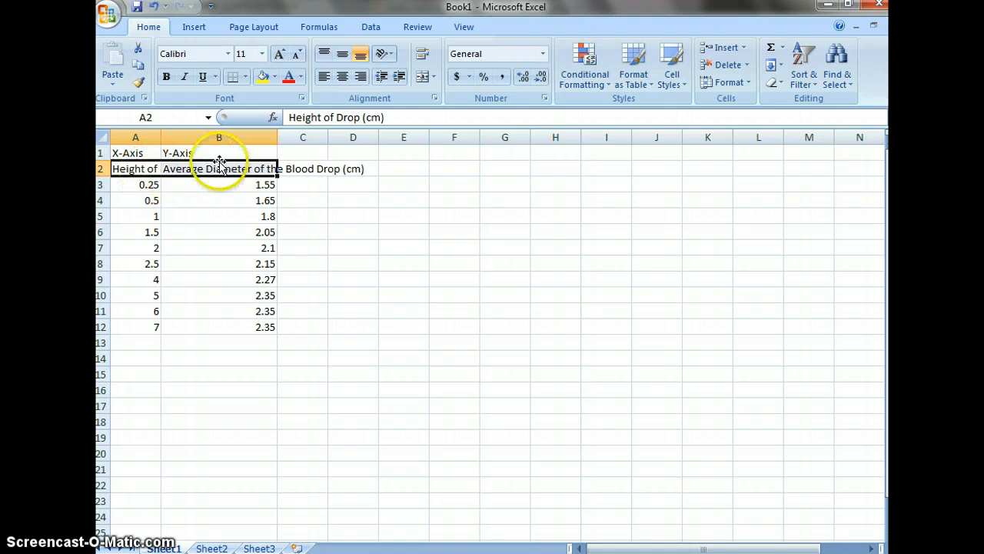
pyautogui.click(425, 56)
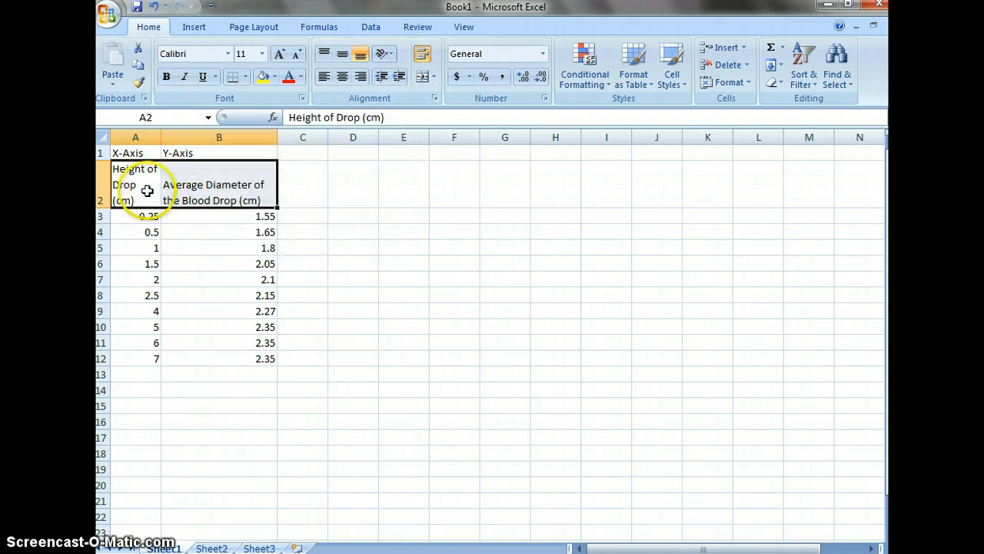
pyautogui.moveTo(160, 137); pyautogui.dragTo(176, 137)
pyautogui.moveTo(292, 137); pyautogui.dragTo(249, 137)
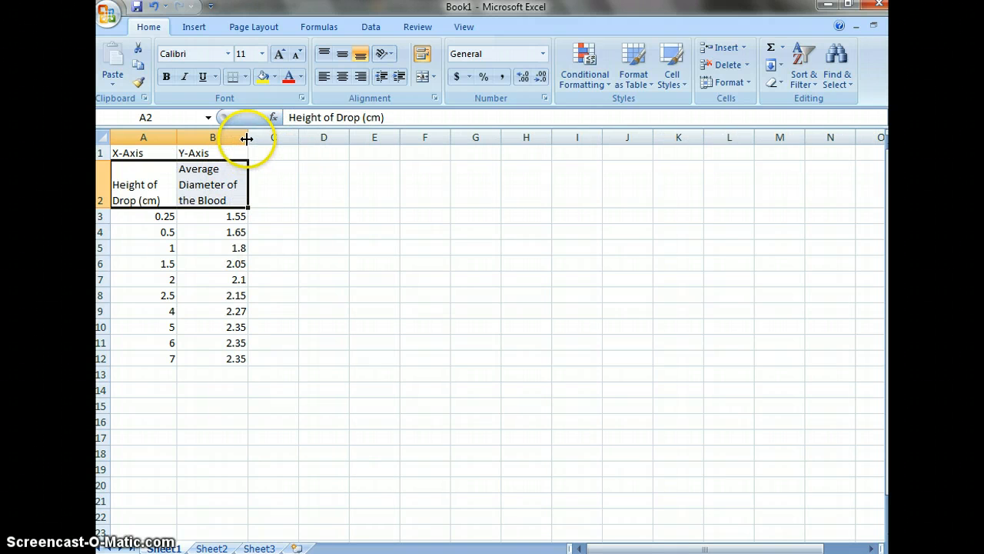
pyautogui.moveTo(104, 209); pyautogui.dragTo(104, 224)
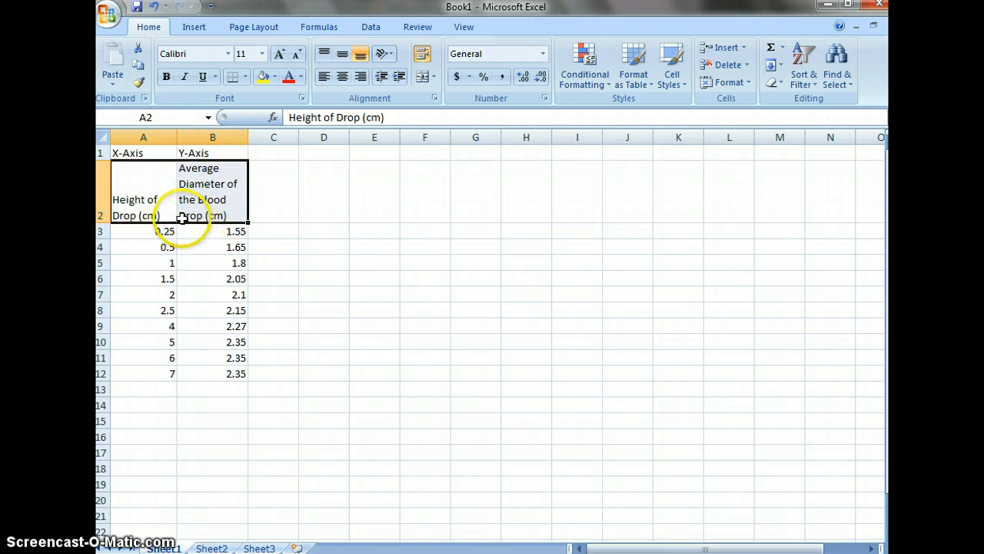
# Step: Center the headers in A2:B2 both vertically and horizontally and make them bold
pyautogui.moveTo(151, 190); pyautogui.dragTo(193, 193)
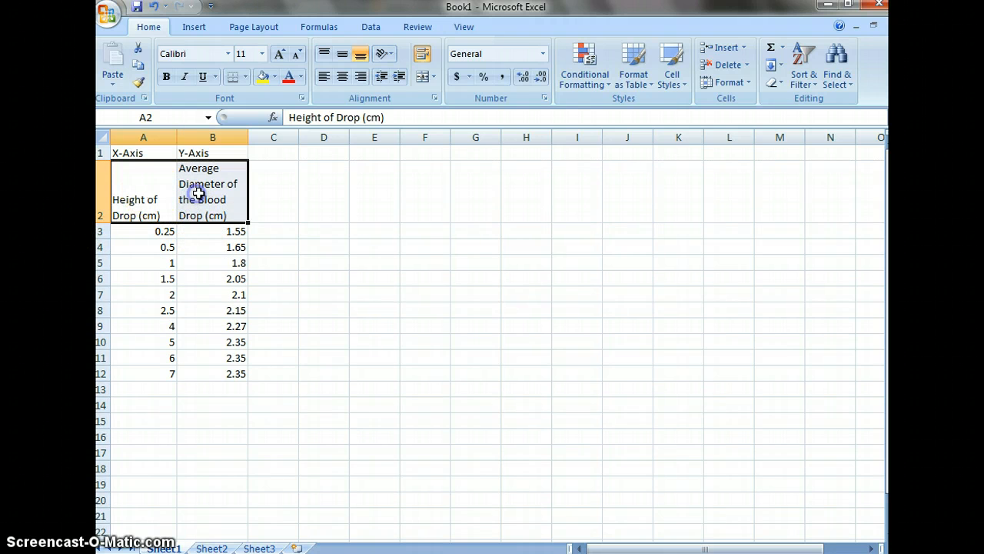
pyautogui.click(343, 57)
pyautogui.click(344, 77)
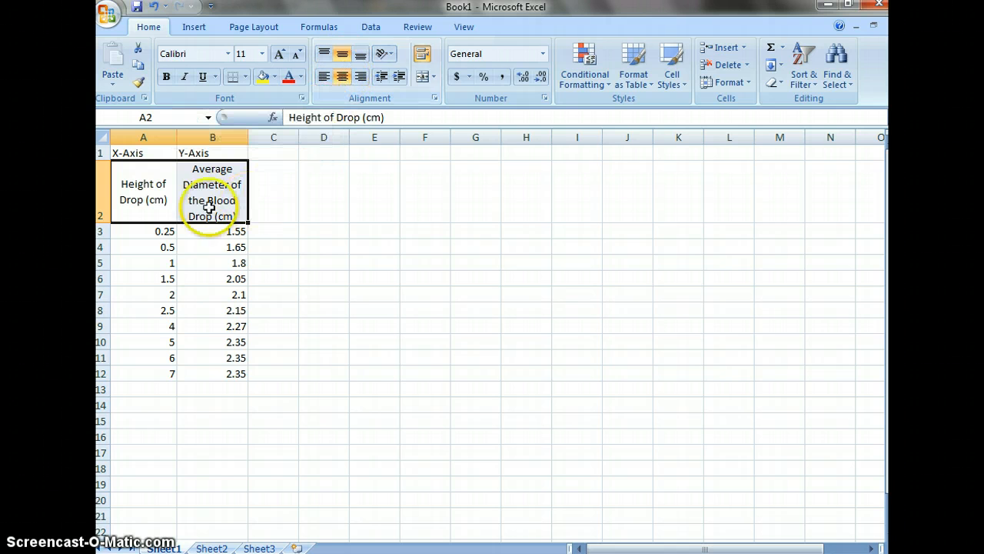
pyautogui.click(165, 76)
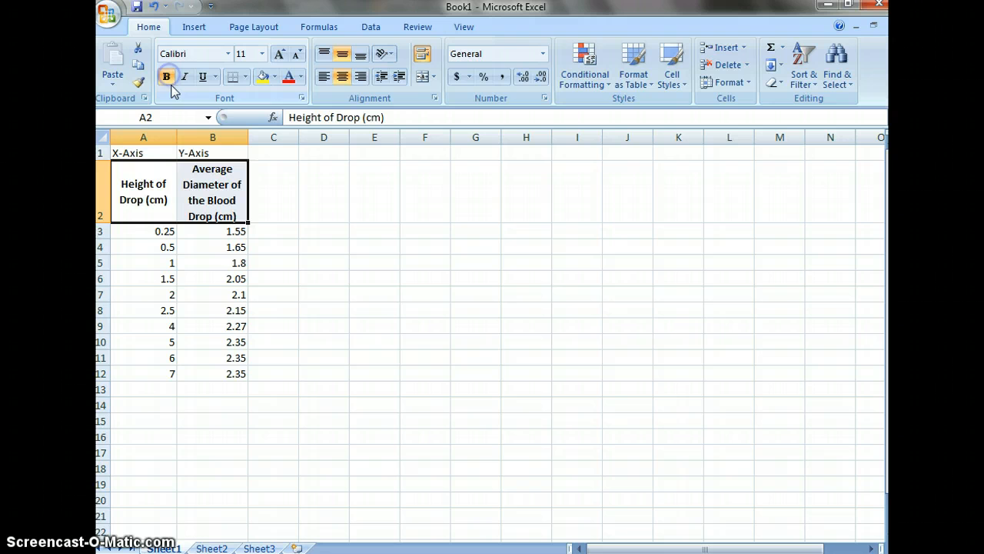
# Step: Apply thin outline and inside borders to the whole data table in A2:B12
pyautogui.click(157, 205)
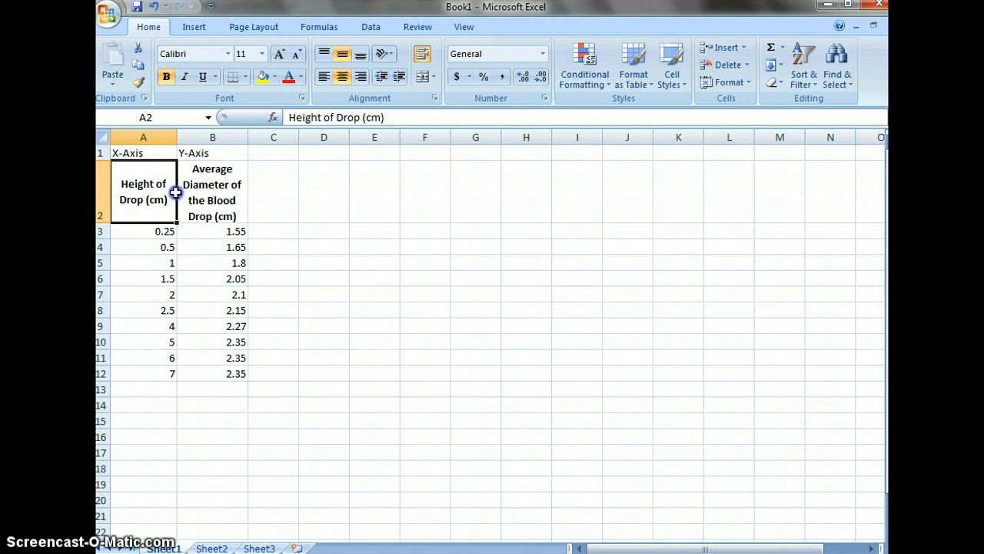
pyautogui.moveTo(175, 192); pyautogui.dragTo(228, 373)
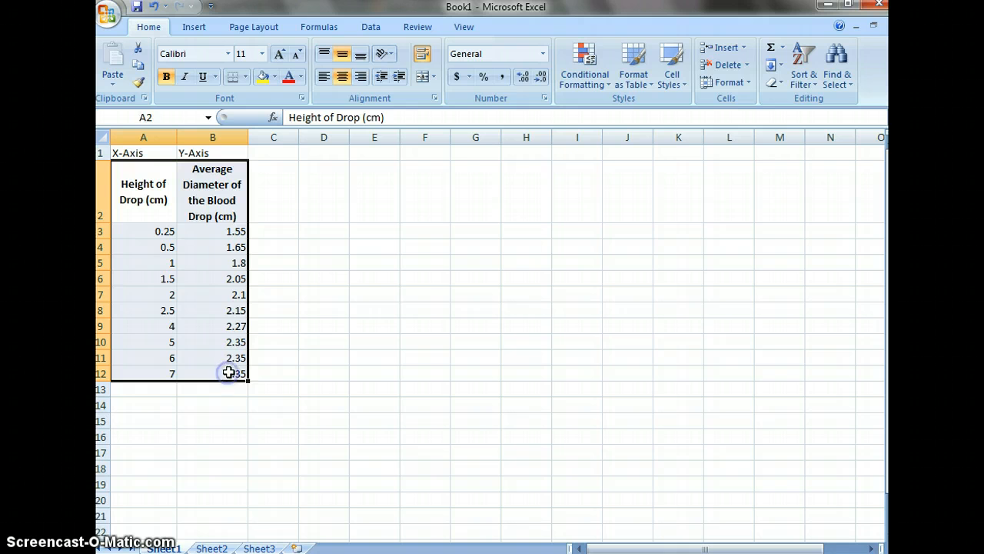
pyautogui.rightClick(210, 266)
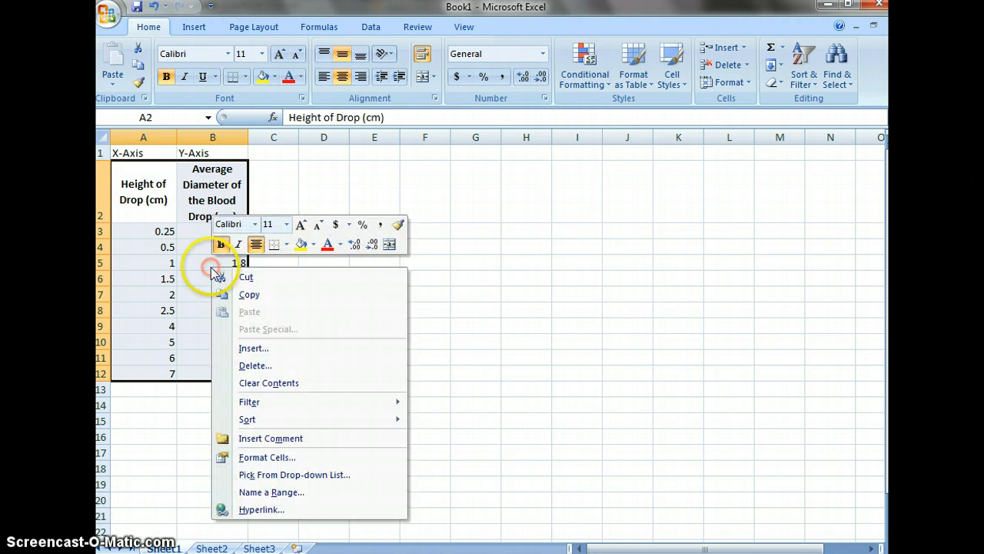
pyautogui.click(262, 459)
pyautogui.click(255, 240)
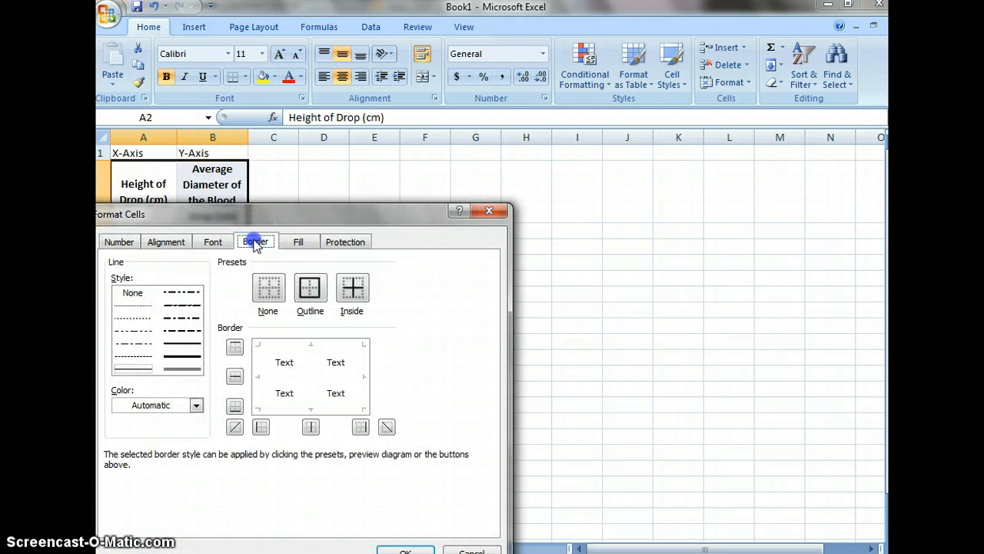
pyautogui.click(310, 288)
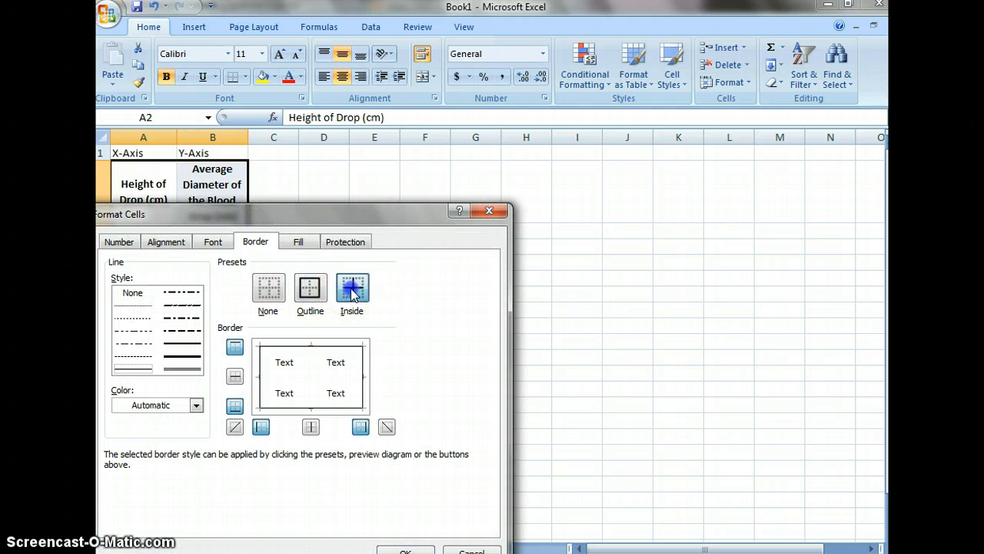
pyautogui.click(352, 290)
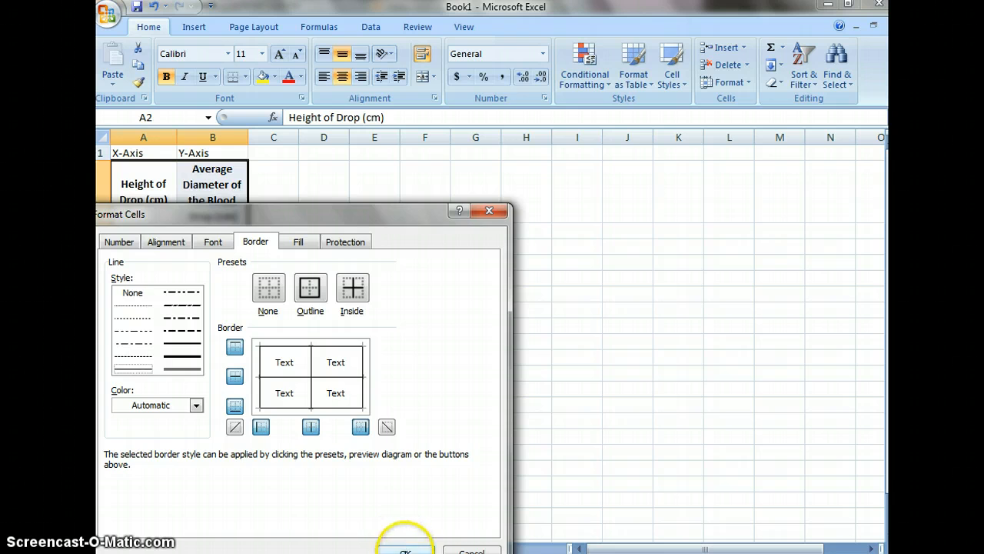
pyautogui.click(405, 550)
pyautogui.click(292, 278)
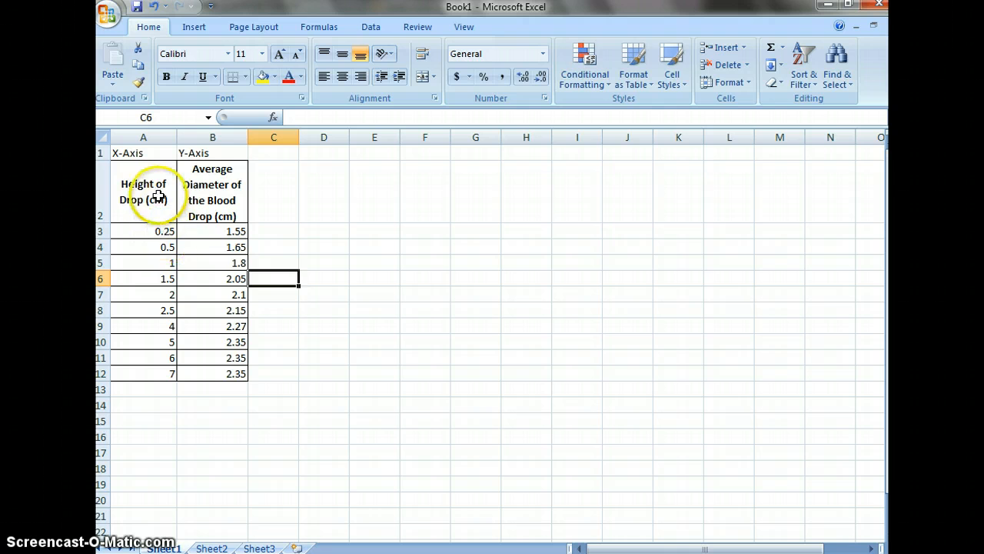
# Step: Format the values in A3:B12 with the Number category and 2 decimal places
pyautogui.moveTo(159, 229); pyautogui.dragTo(217, 369)
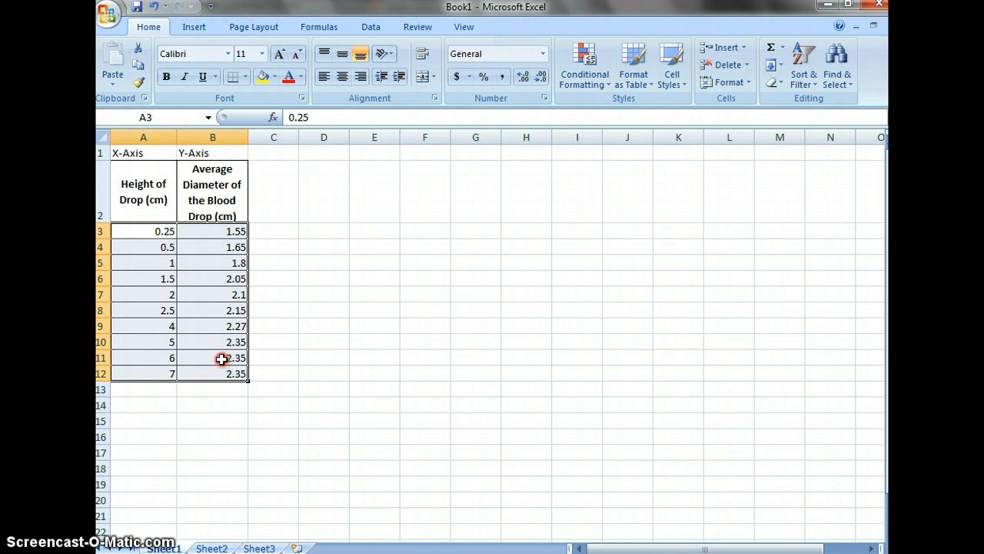
pyautogui.rightClick(221, 359)
pyautogui.click(265, 295)
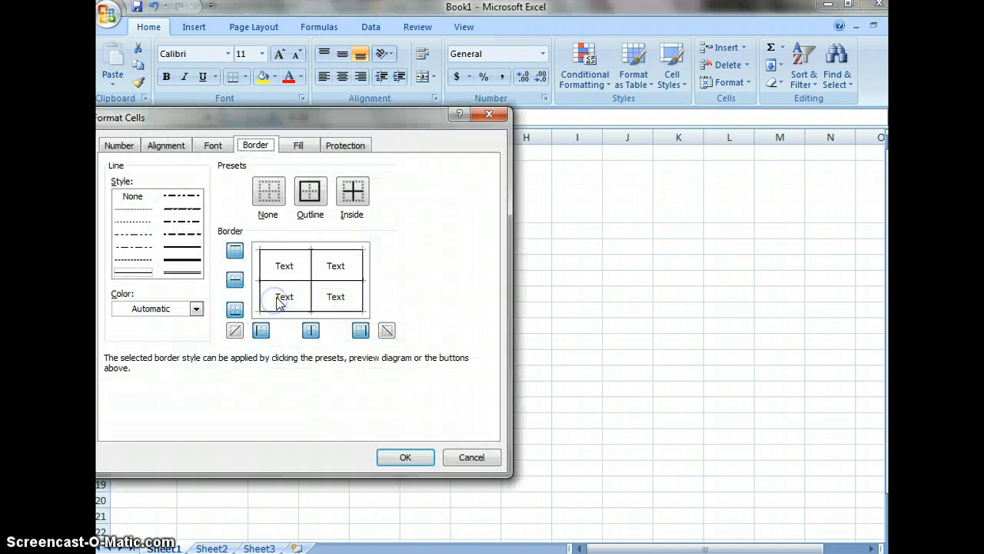
pyautogui.click(135, 148)
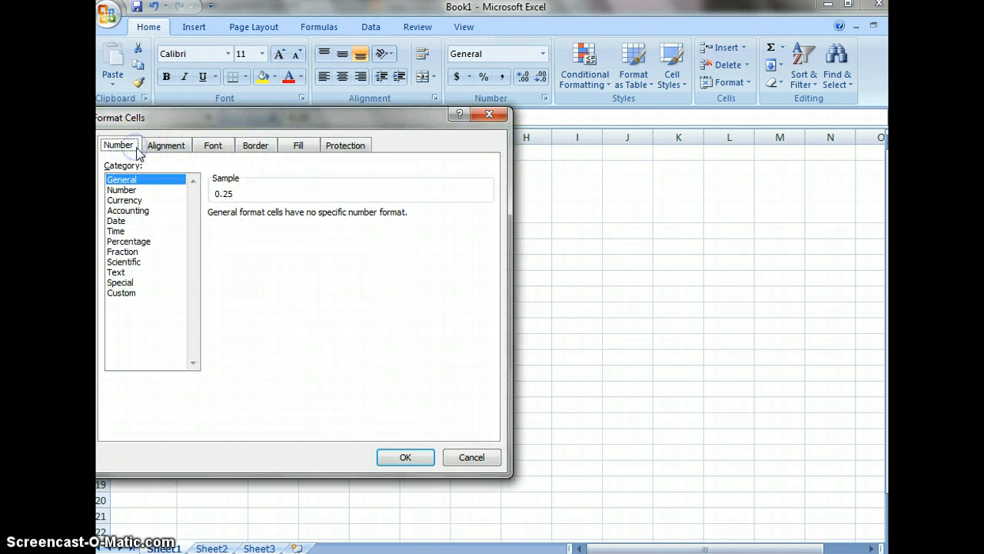
pyautogui.click(154, 193)
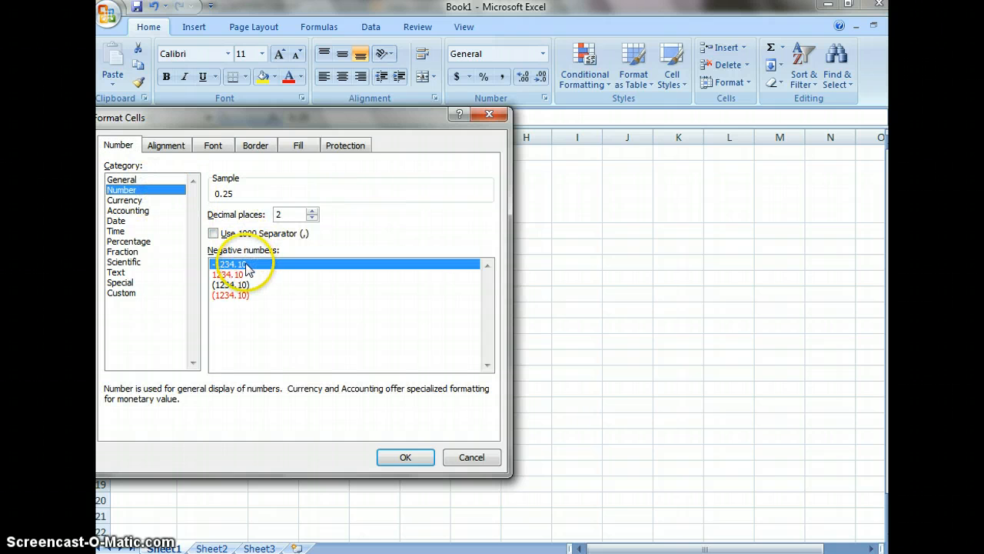
pyautogui.click(312, 212)
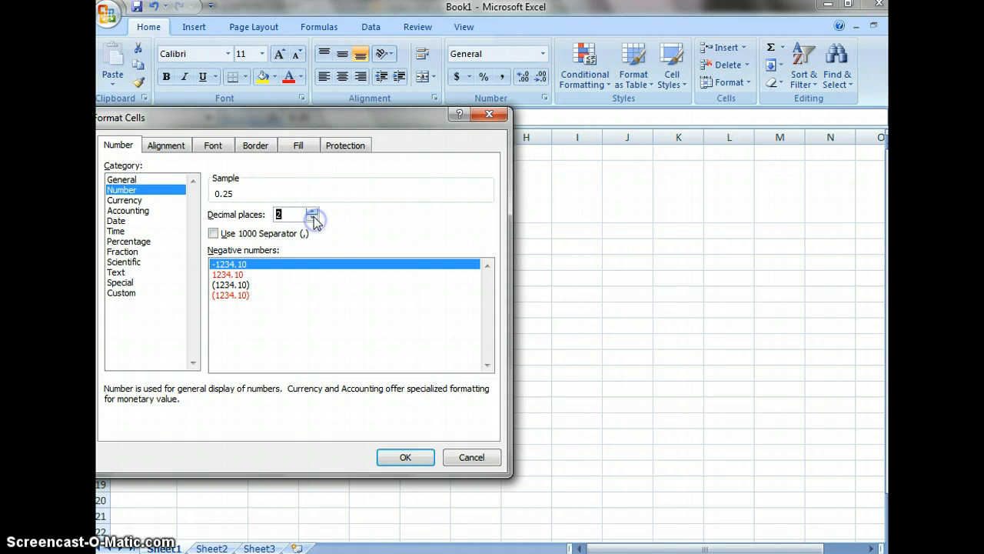
pyautogui.click(407, 456)
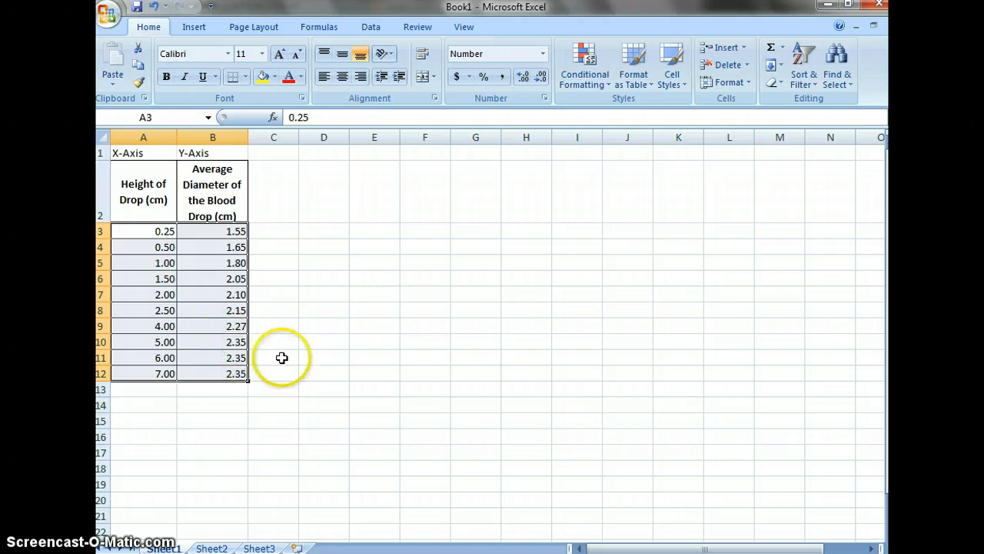
pyautogui.click(282, 357)
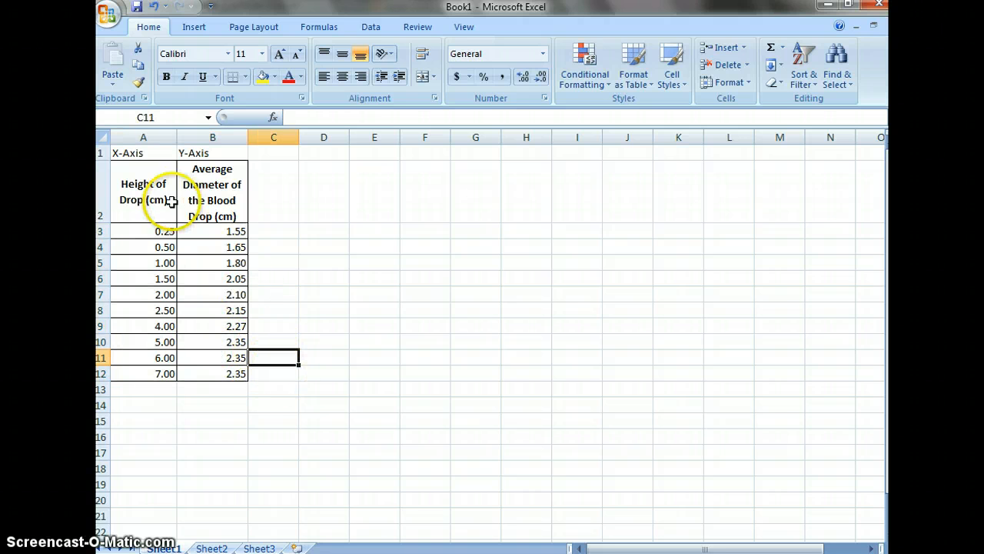
# Step: Insert a markers-only scatter chart of A3:B12 and apply the first chart layout, with chart title, axis titles and legend
pyautogui.moveTo(152, 229); pyautogui.dragTo(215, 366)
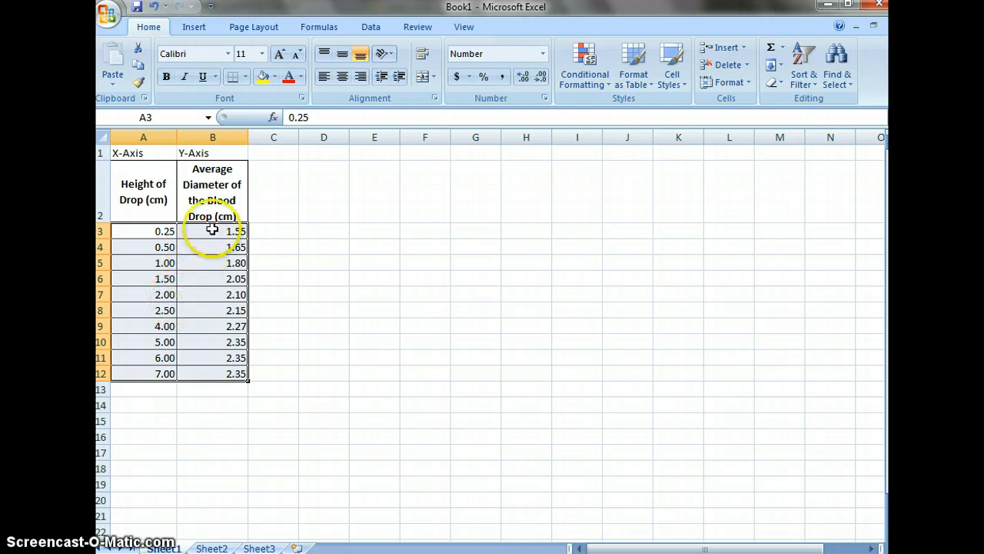
pyautogui.click(194, 27)
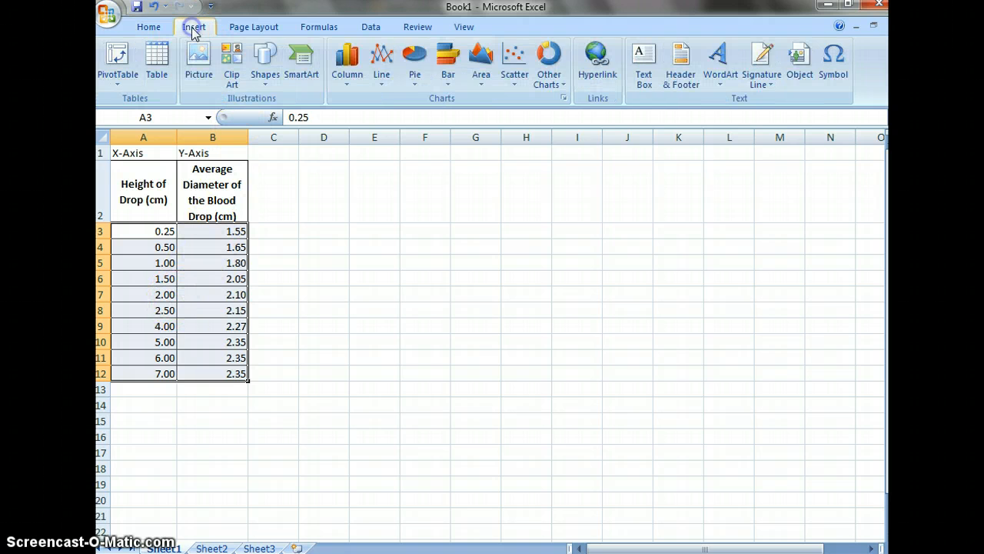
pyautogui.click(515, 63)
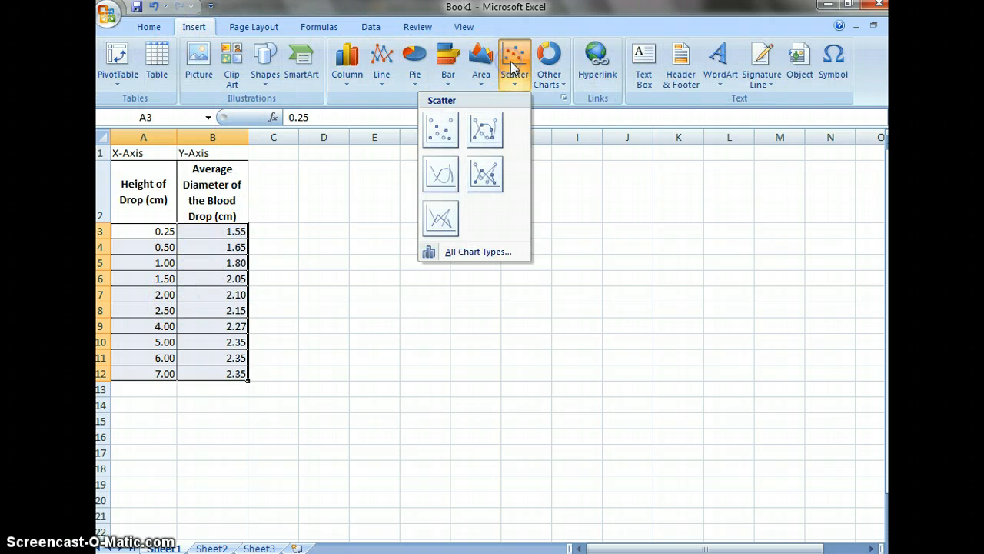
pyautogui.click(454, 125)
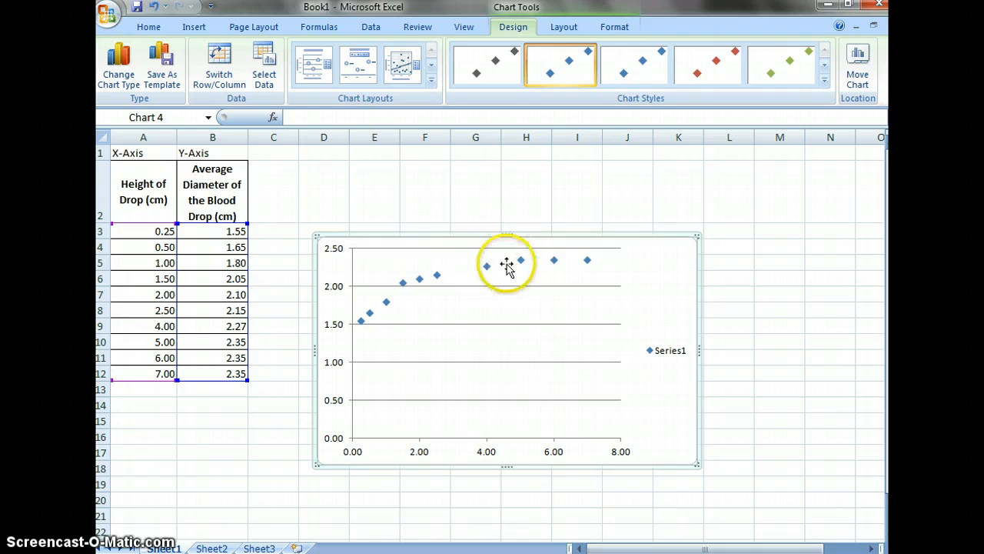
pyautogui.click(312, 69)
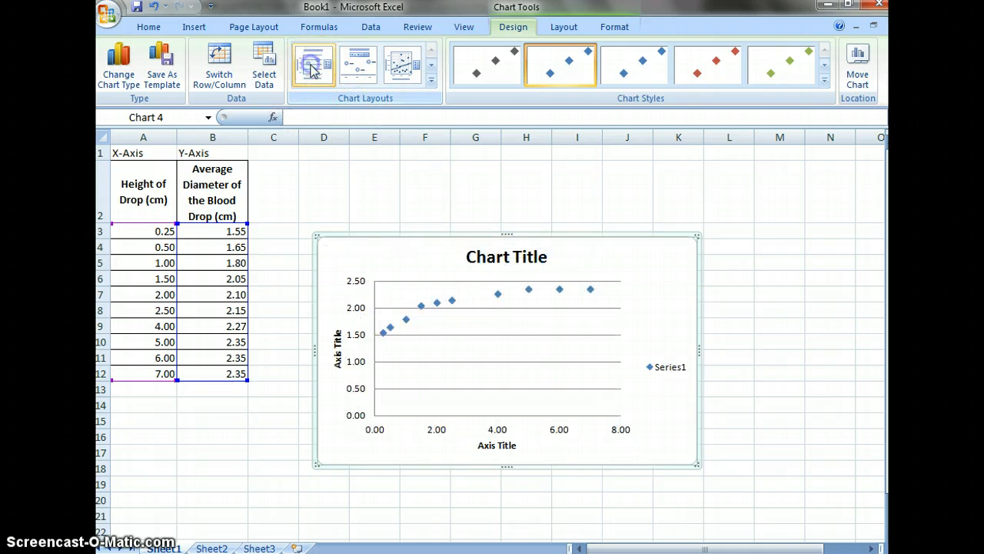
# Step: Replace the chart title with "Average Diameter of Blood Drop vs Height of Blood Drop"
pyautogui.click(473, 256)
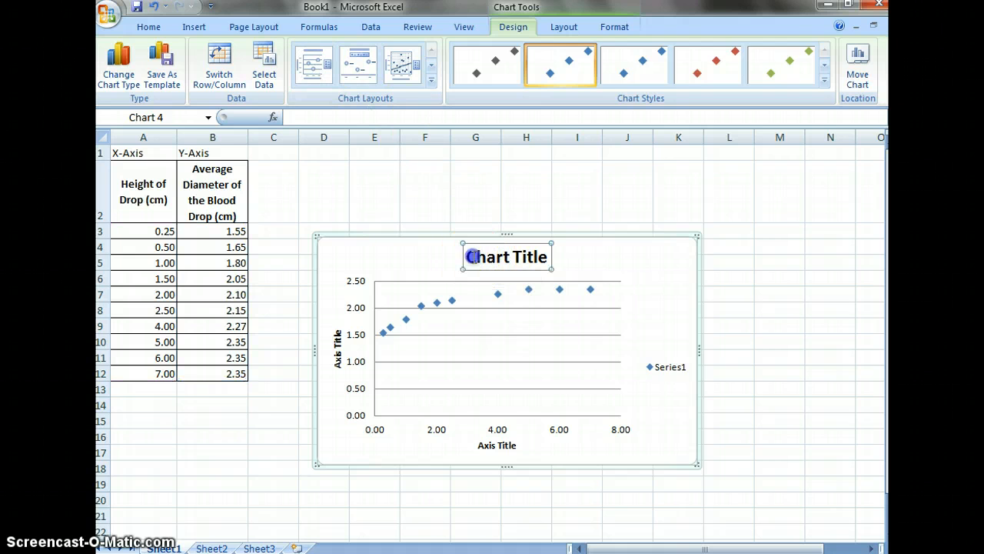
pyautogui.moveTo(468, 256); pyautogui.dragTo(567, 257)
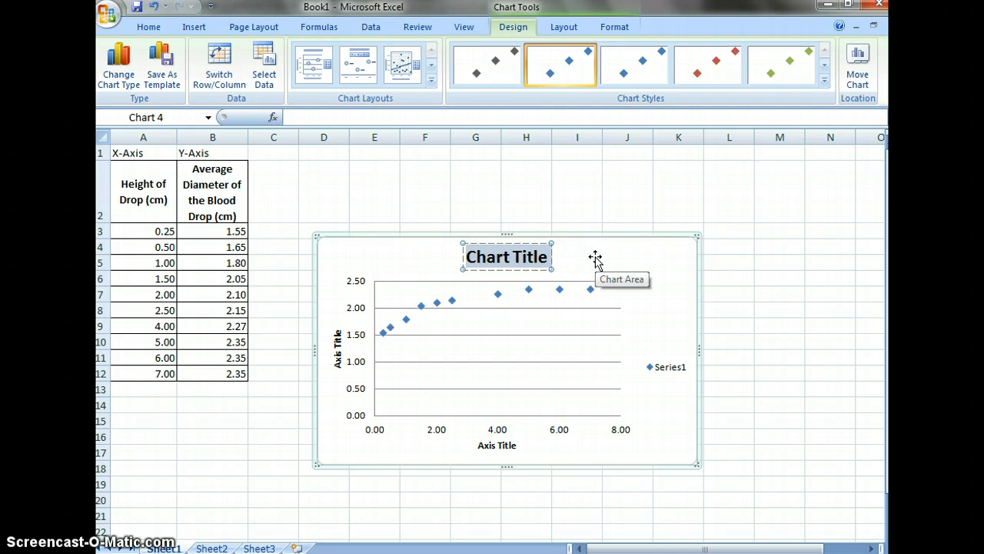
pyautogui.write('Aver')
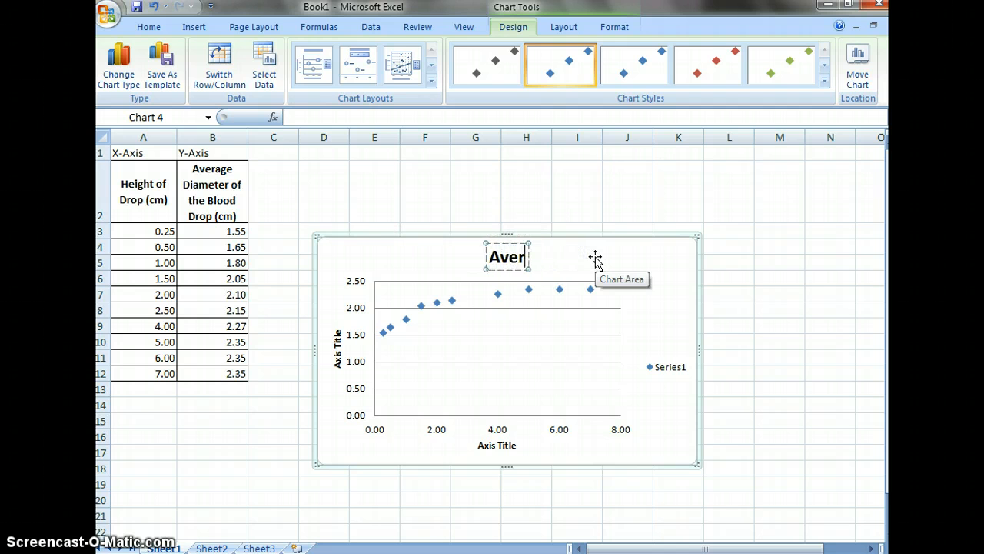
pyautogui.write('age Diam')
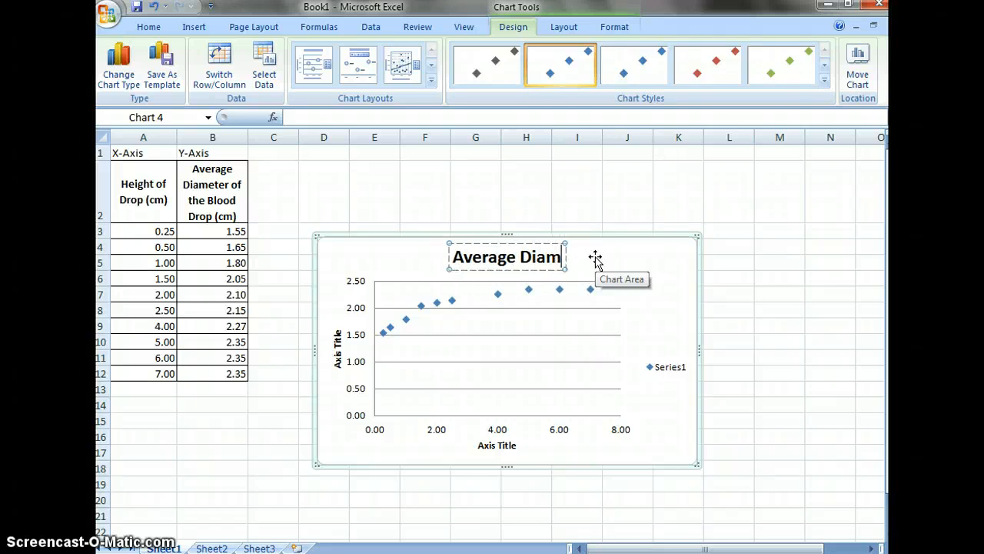
pyautogui.write('eter of B')
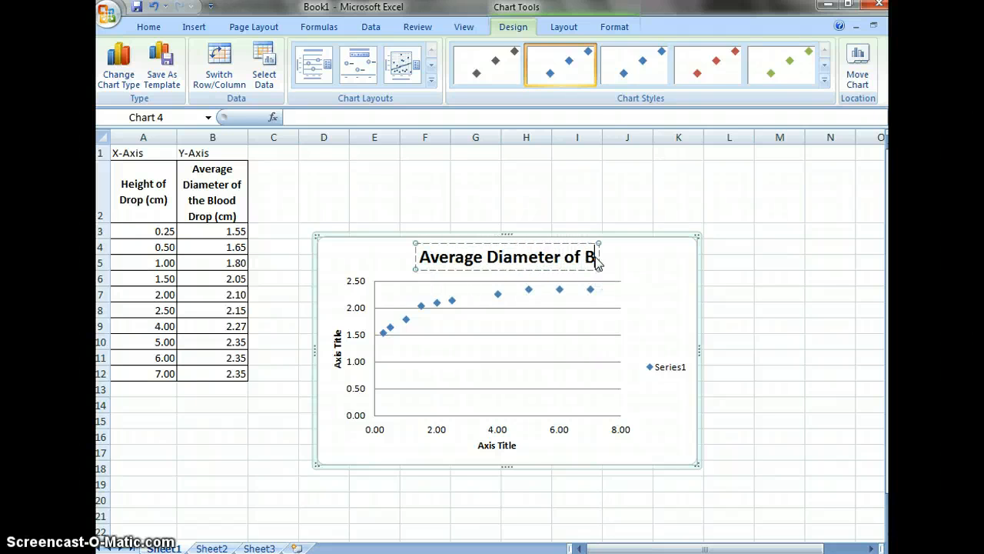
pyautogui.write('lood')
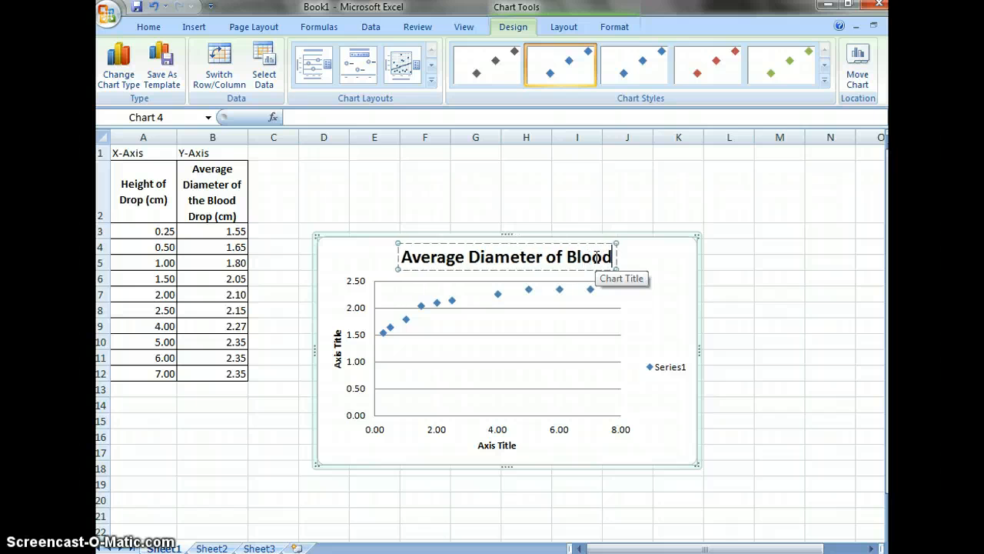
pyautogui.write(' Drop v')
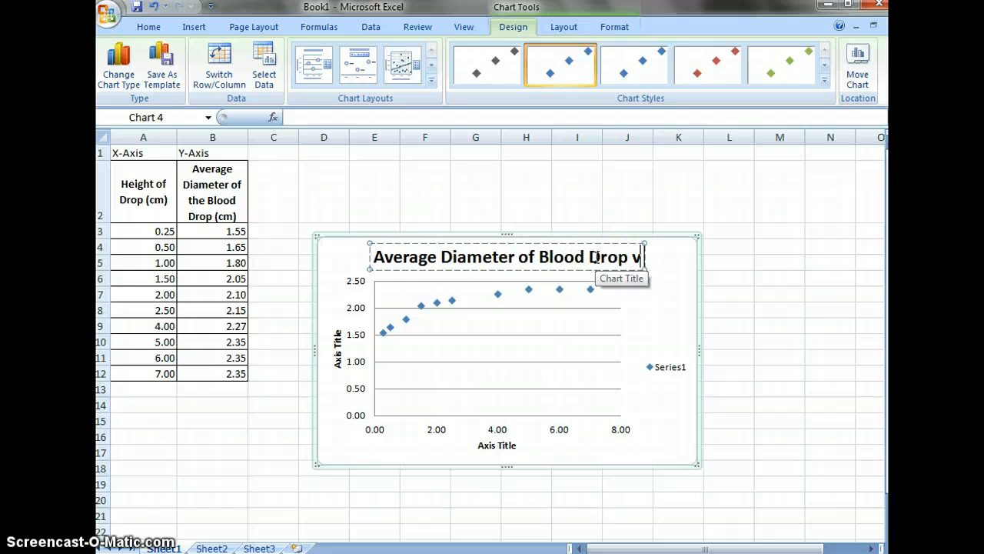
pyautogui.write('s Hei')
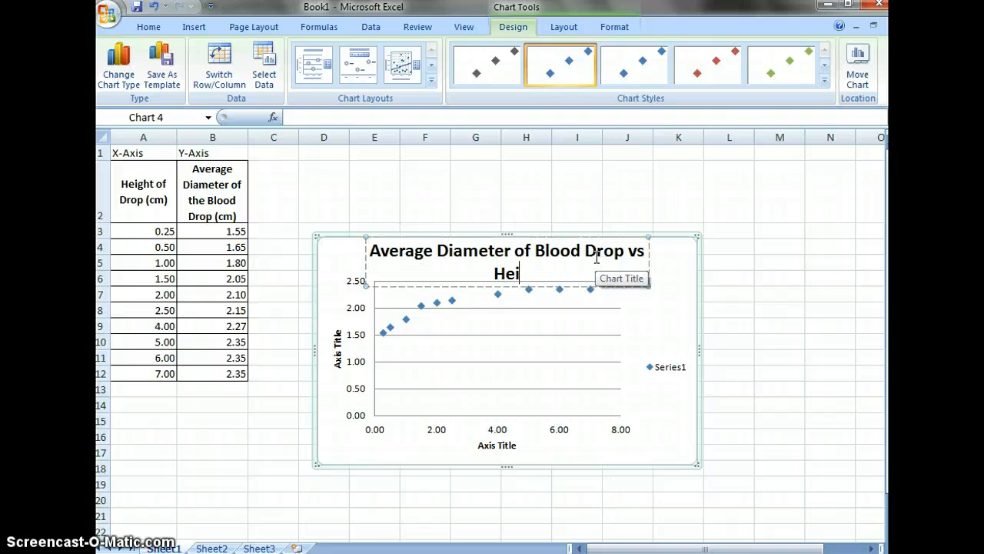
pyautogui.write('ght of B')
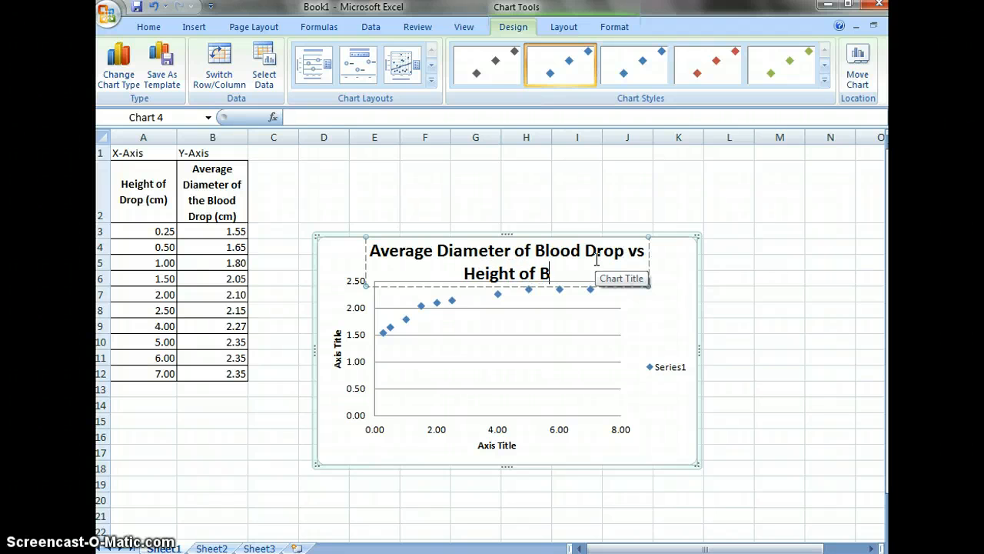
pyautogui.write('lood Drop')
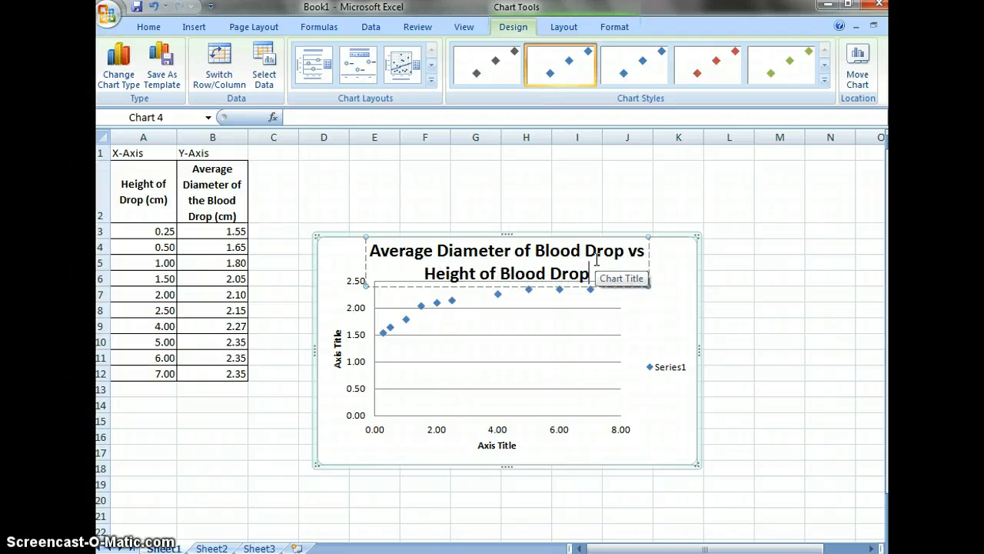
# Step: Set the horizontal axis title to "Height of Drop (cm)"
pyautogui.click(480, 446)
pyautogui.doubleClick(480, 446)
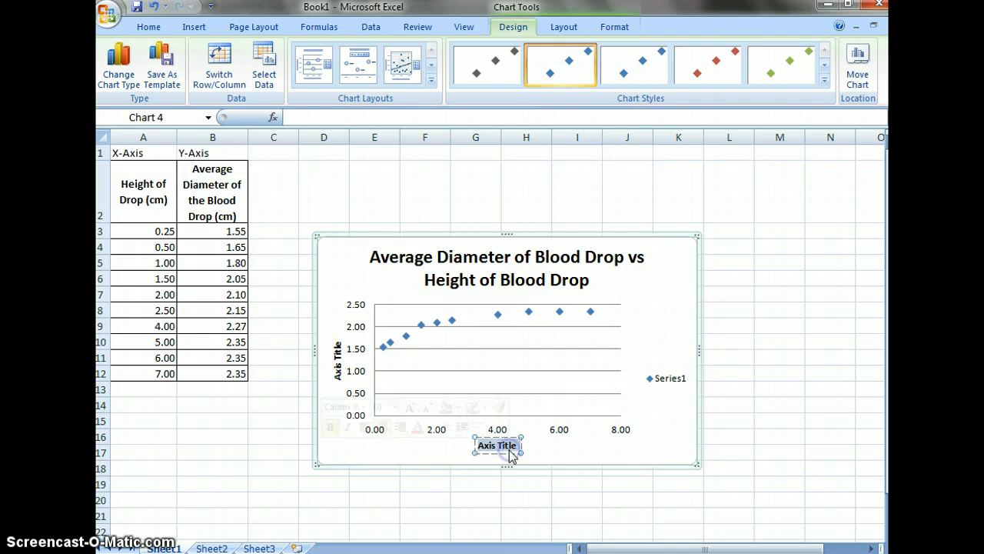
pyautogui.write('Height')
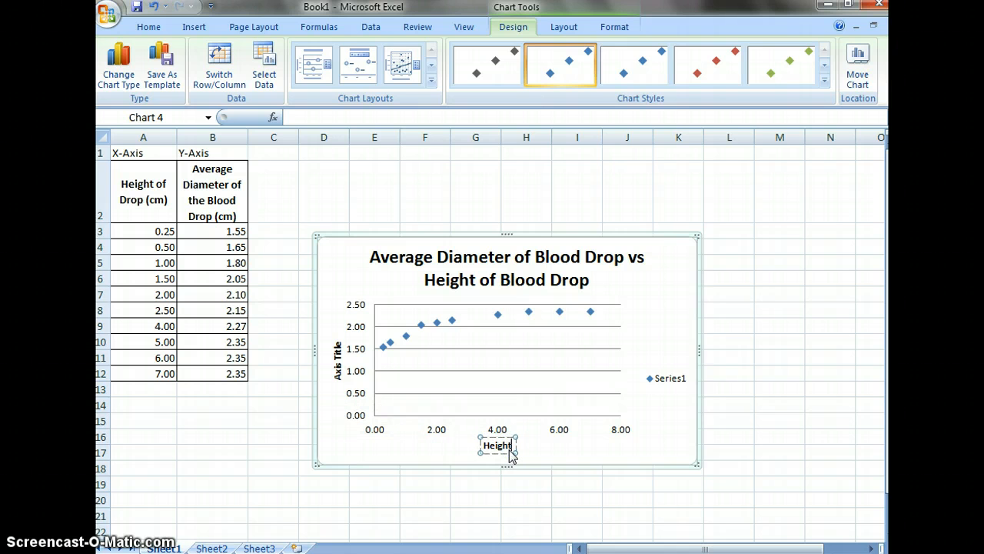
pyautogui.write(' of Drop (cm')
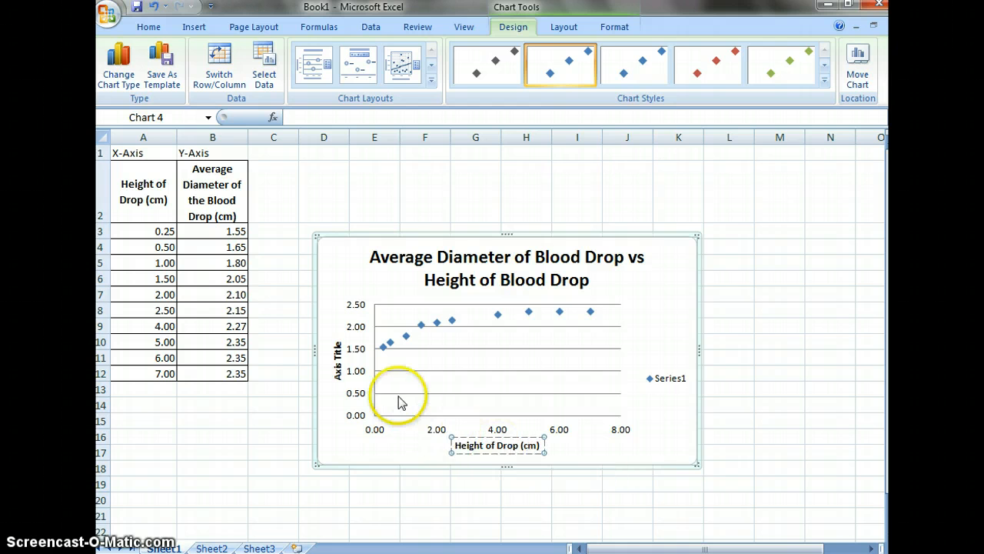
# Step: Replace the vertical axis title with "Average Diameter of Blood Drop (cm)"
pyautogui.click(337, 368)
pyautogui.click(338, 376)
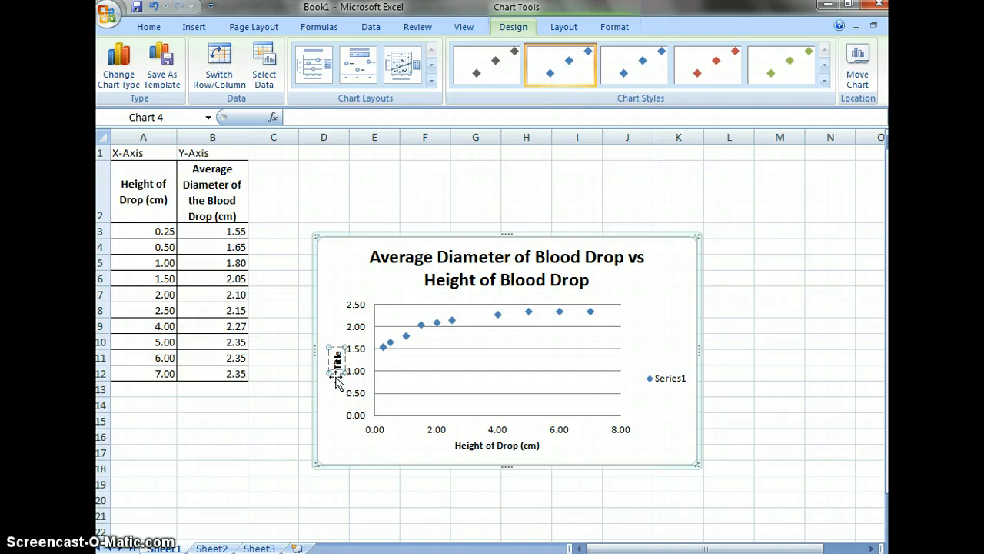
pyautogui.press('Delete')
pyautogui.press('Delete')
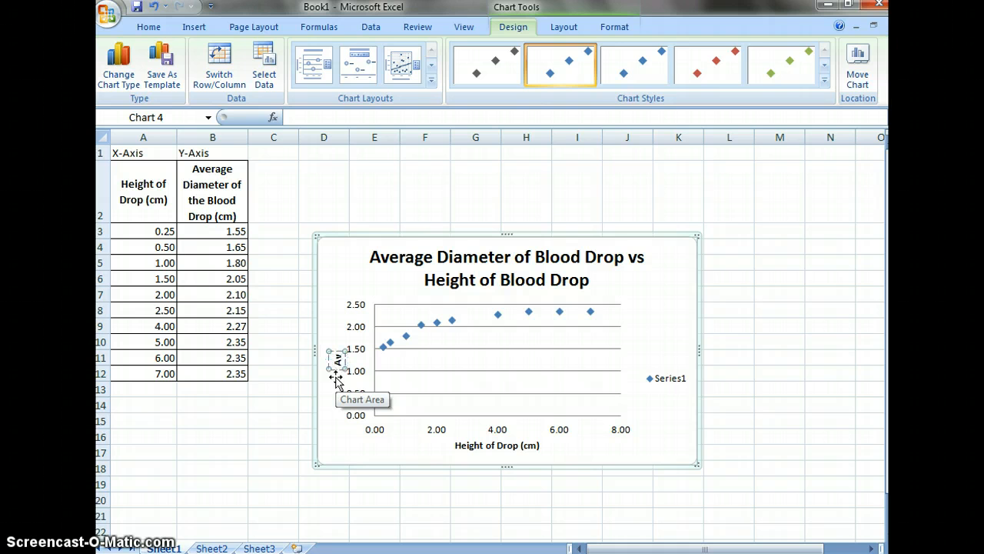
pyautogui.write('Average Diameter of B')
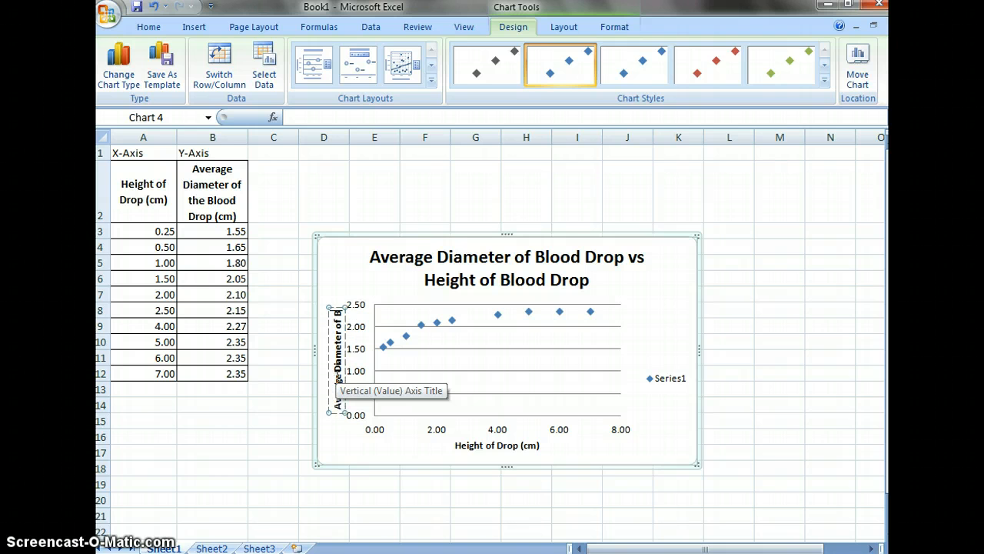
pyautogui.write('lood Drop')
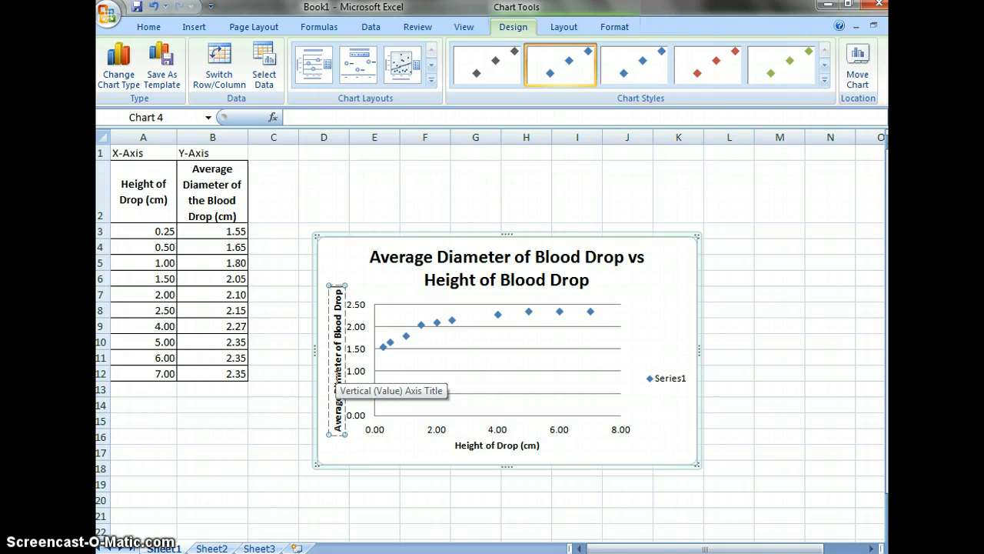
pyautogui.write(' (cm)')
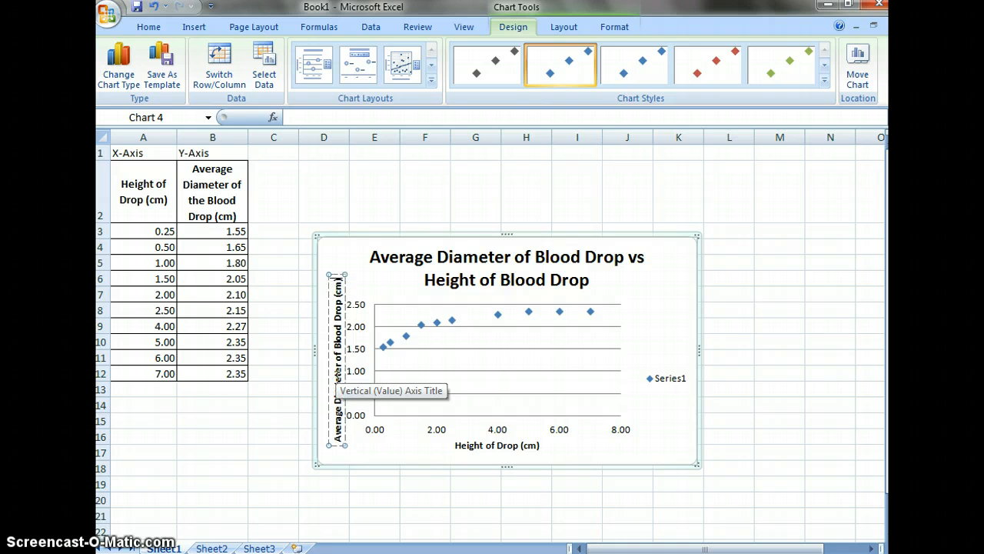
# Step: Add a trendline of the Power type to the scatter chart's data series
pyautogui.click(404, 336)
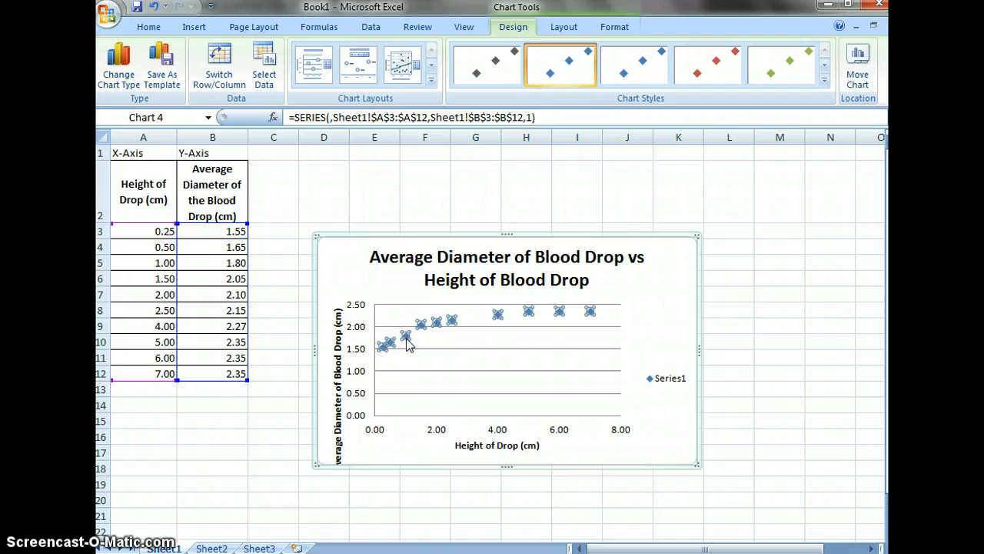
pyautogui.rightClick(406, 339)
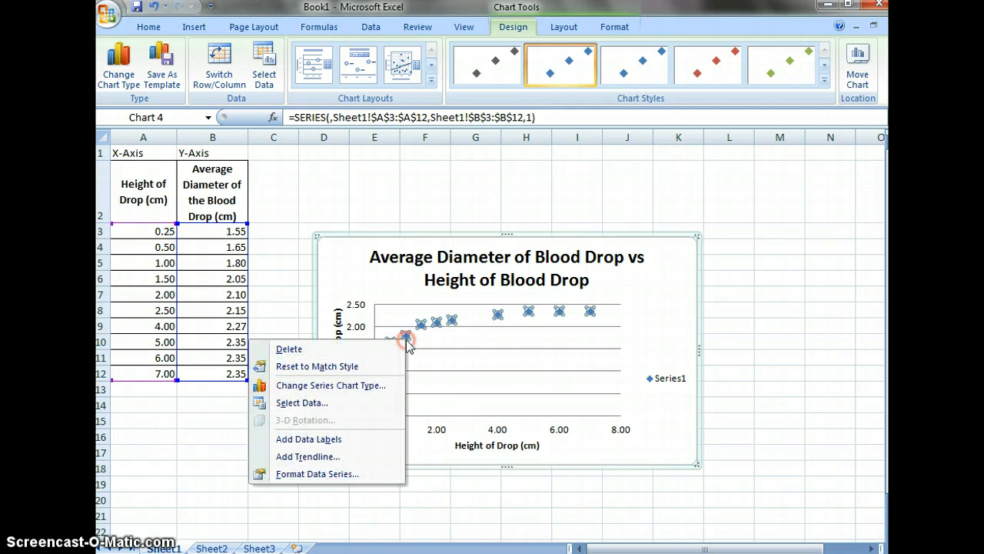
pyautogui.click(356, 457)
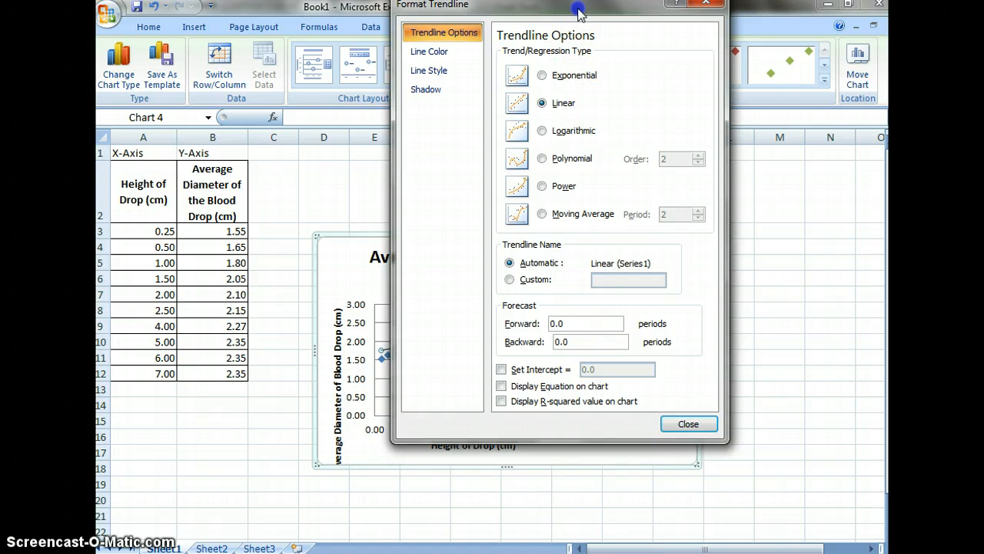
pyautogui.moveTo(579, 12); pyautogui.dragTo(465, 37)
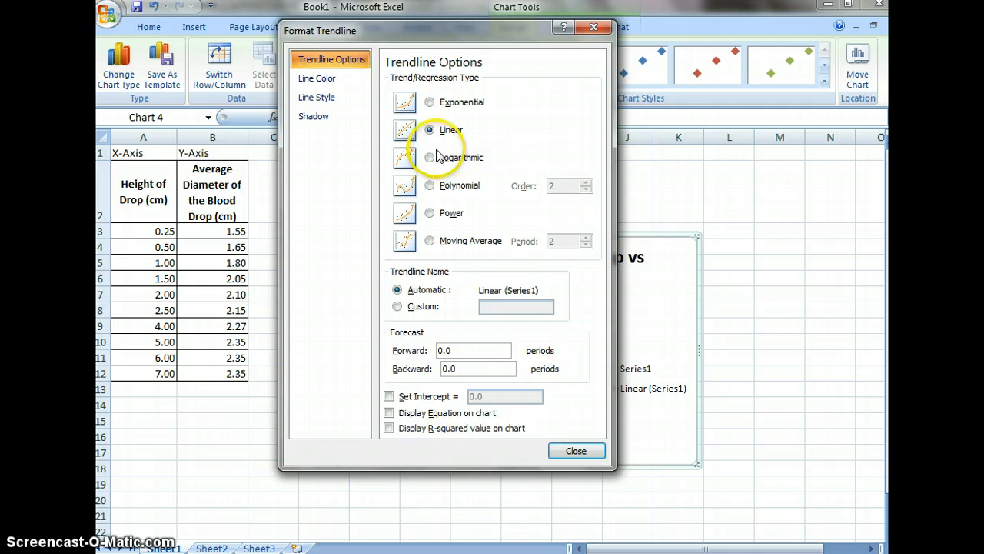
pyautogui.click(430, 214)
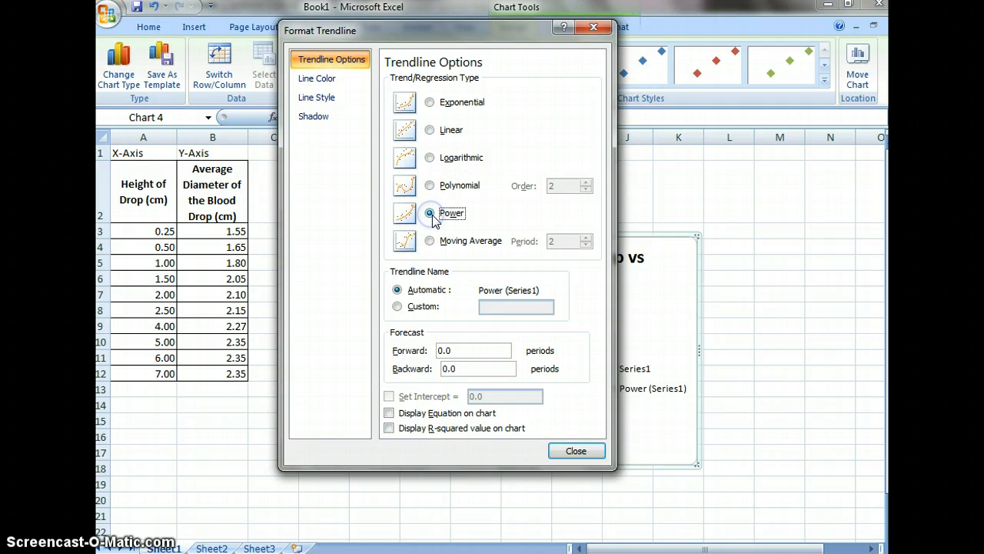
pyautogui.click(569, 456)
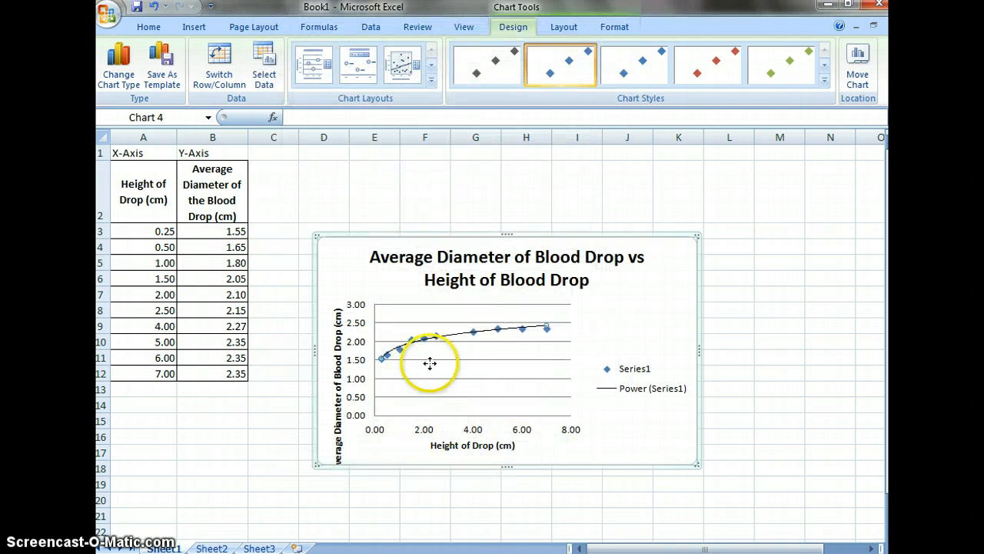